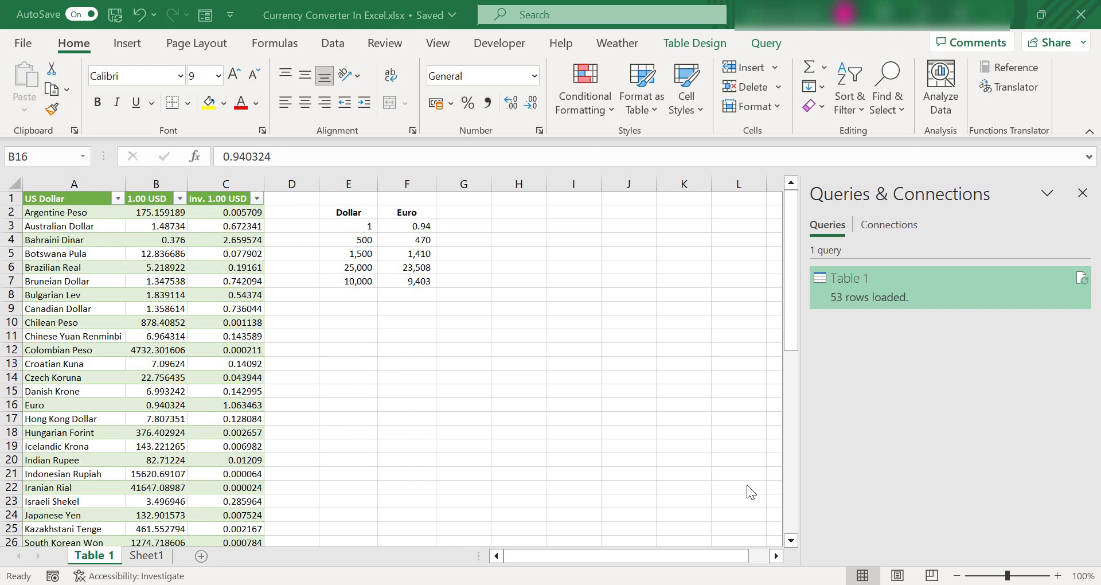
click(146, 295)
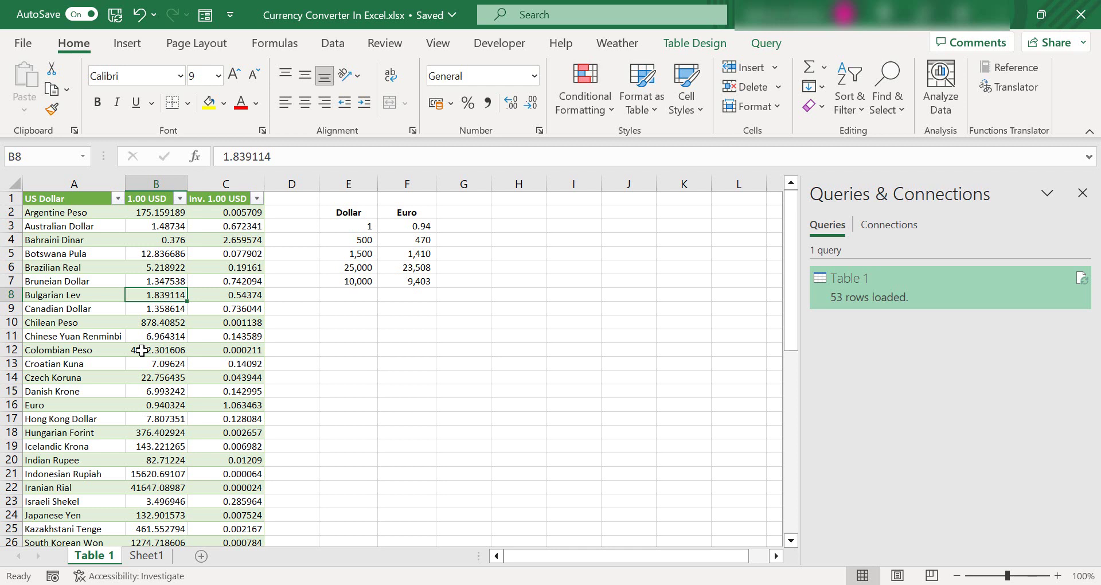
click(407, 418)
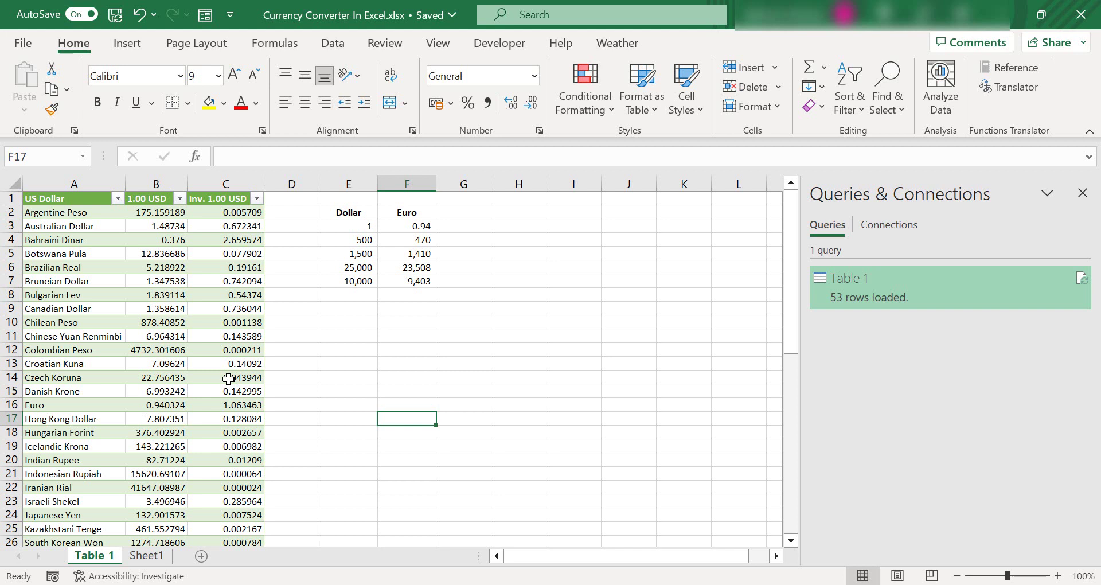
Switch to the browser and copy the web address of the x-rates.com US Dollar Exchange Rates Table page
key(alt+Tab)
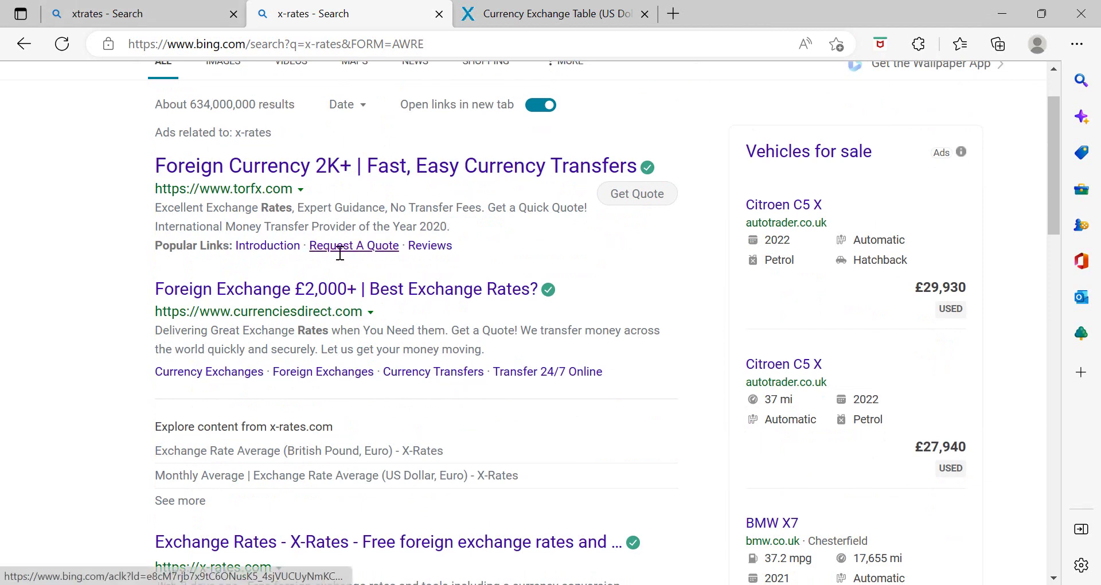
scroll(239, 111, up, 2)
scroll(370, 271, down, 3)
scroll(370, 294, down, 1)
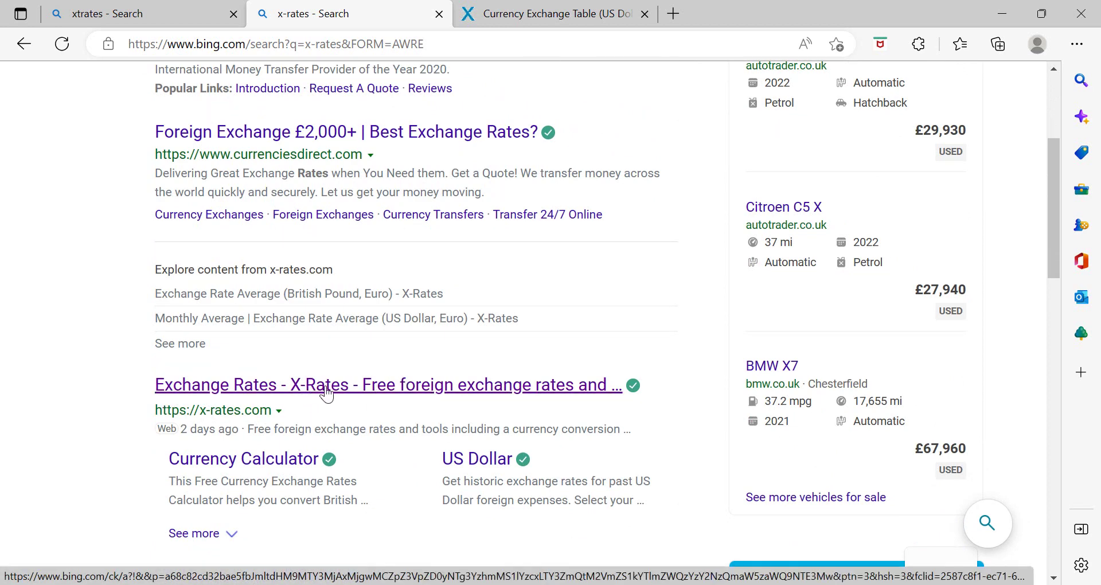
click(471, 10)
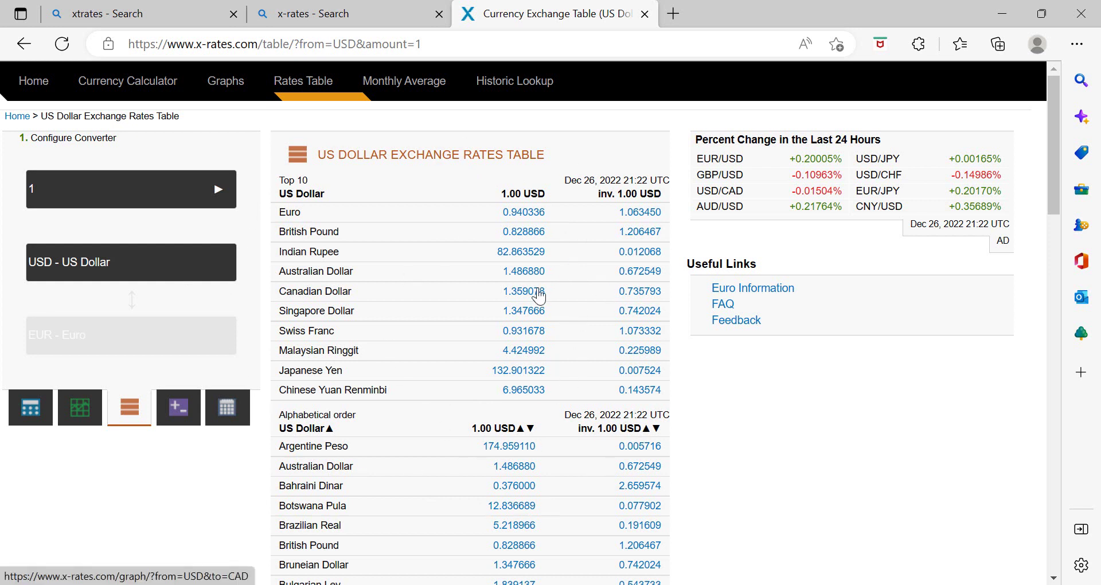
click(468, 36)
key(ctrl+c)
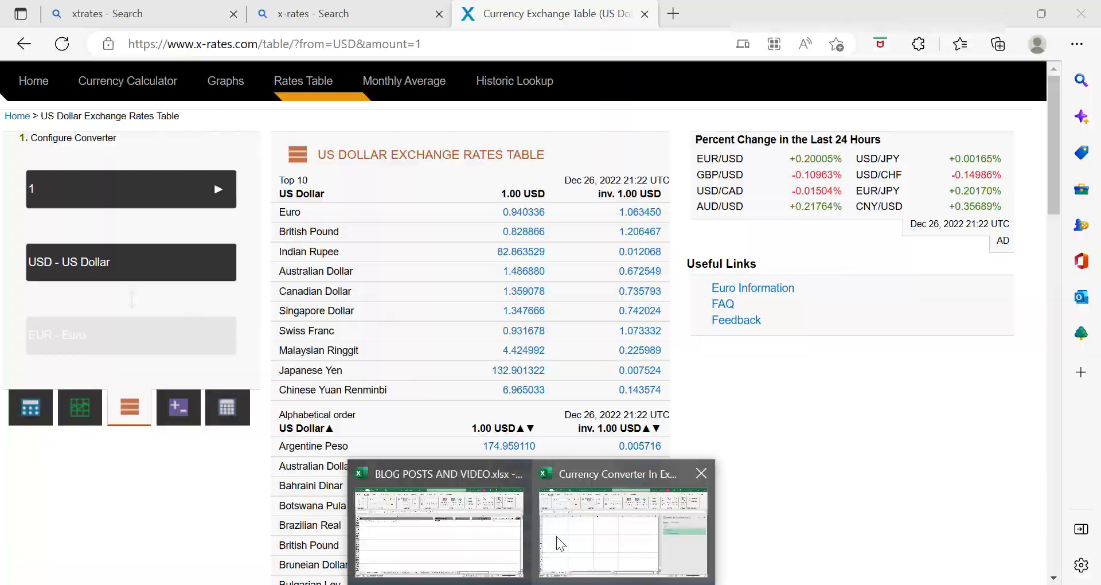
click(561, 545)
click(87, 216)
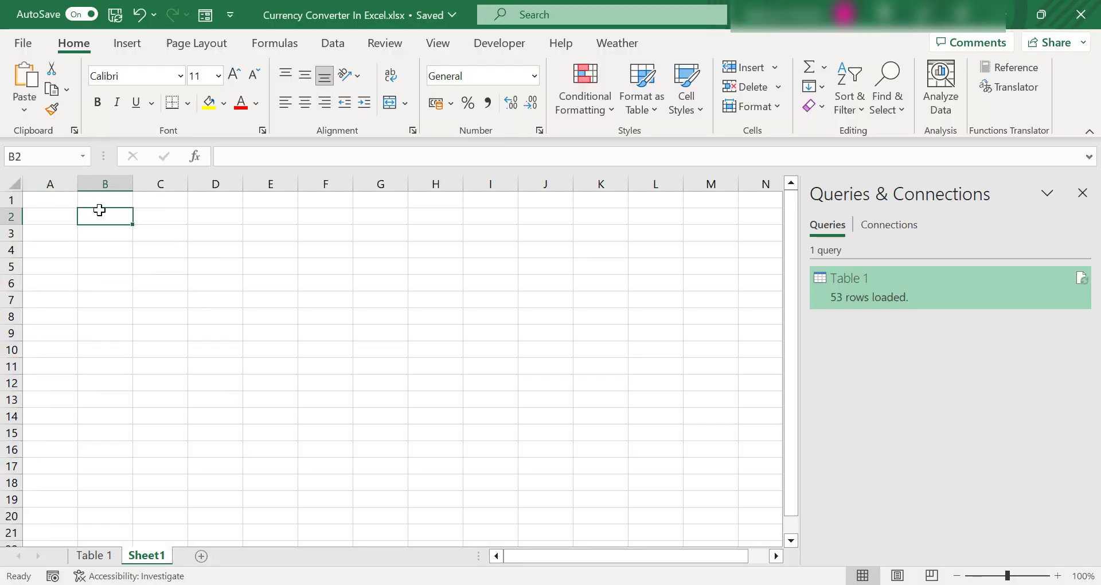
key(ctrl+Home)
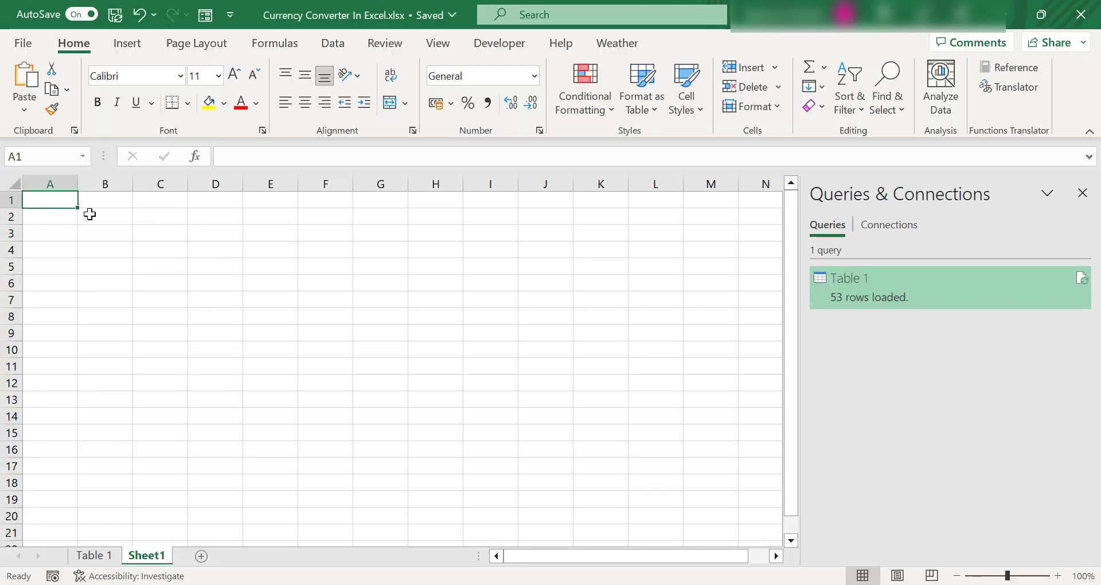
click(331, 46)
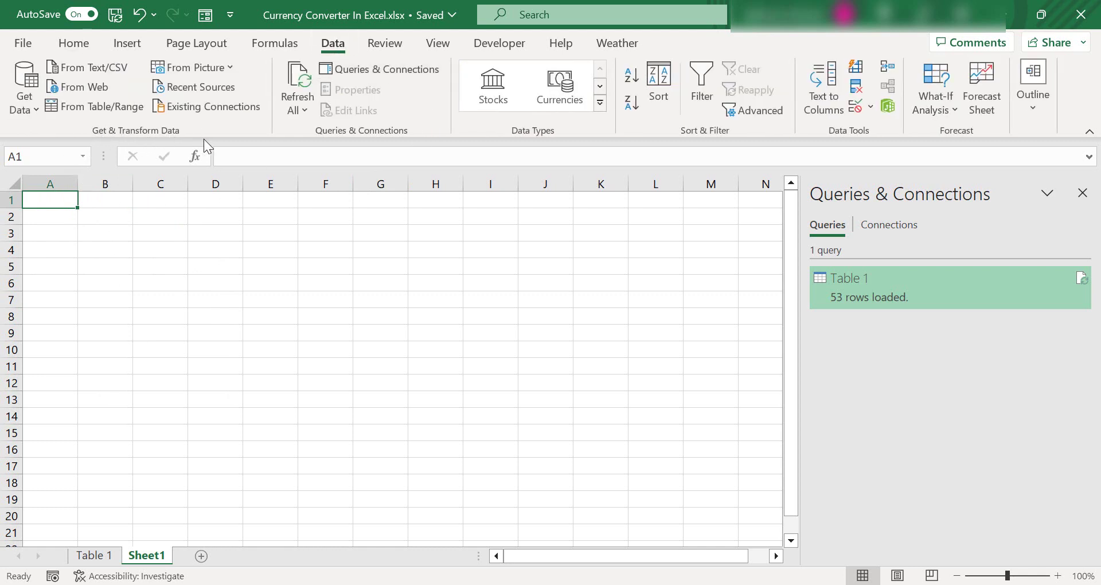
click(77, 89)
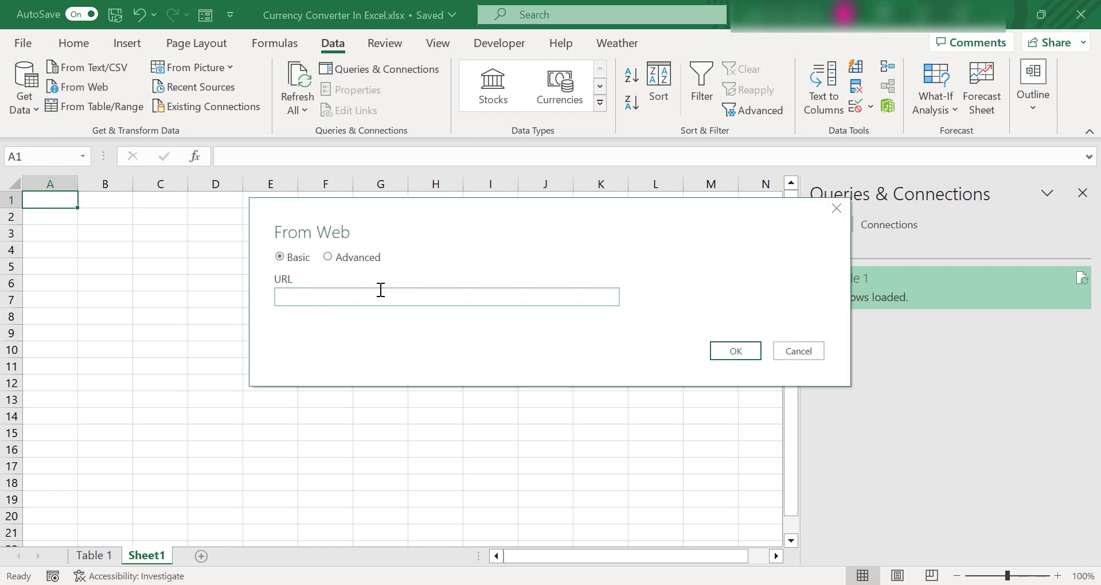
key(ctrl+v)
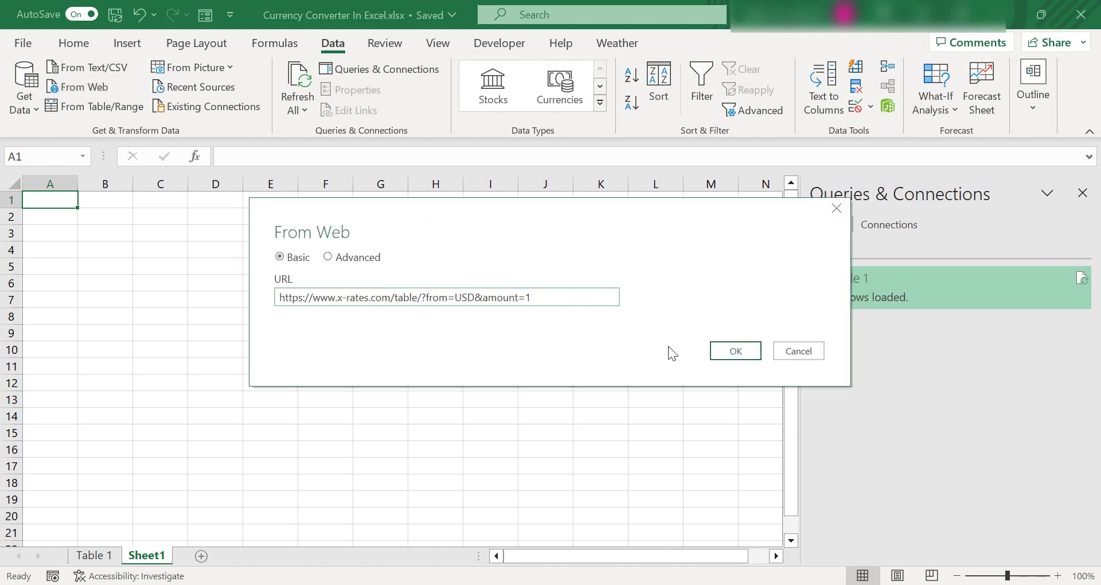
click(718, 352)
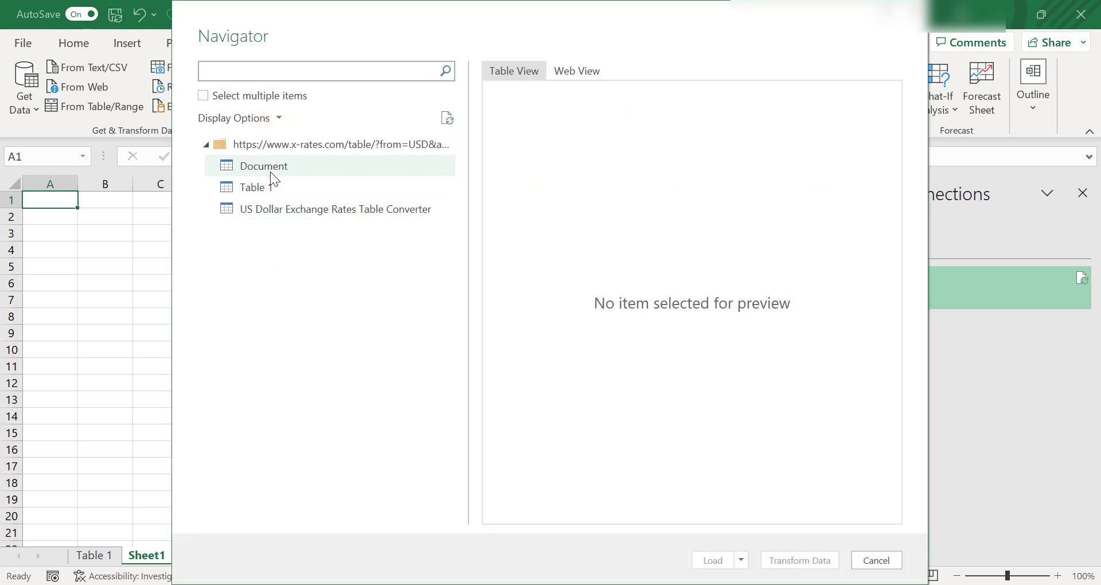
Compare the previews of the available web tables and load US Dollar Exchange Rates Table Converter into the workbook
click(289, 190)
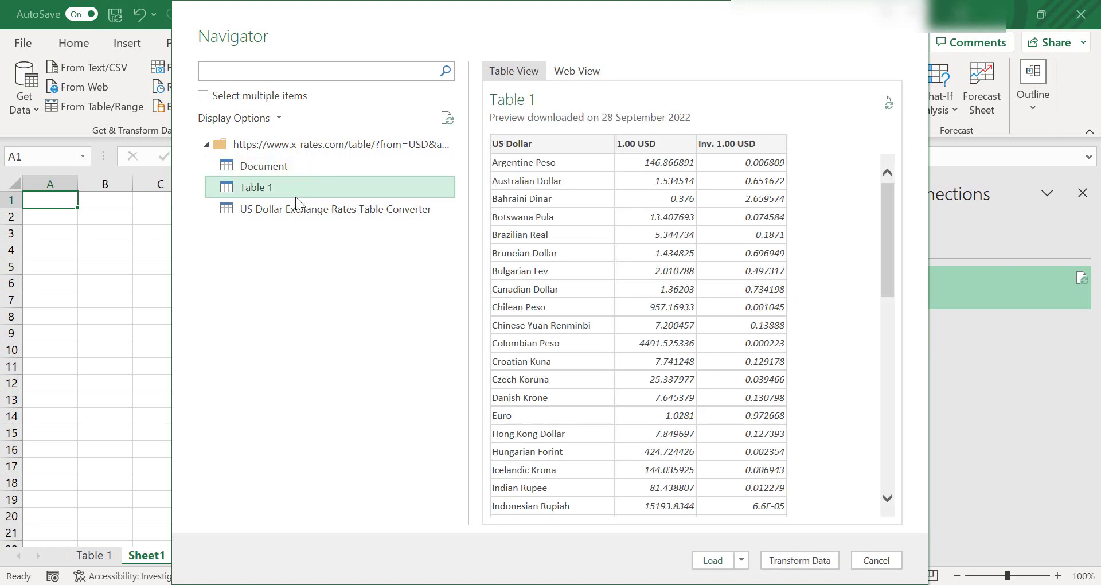
click(302, 208)
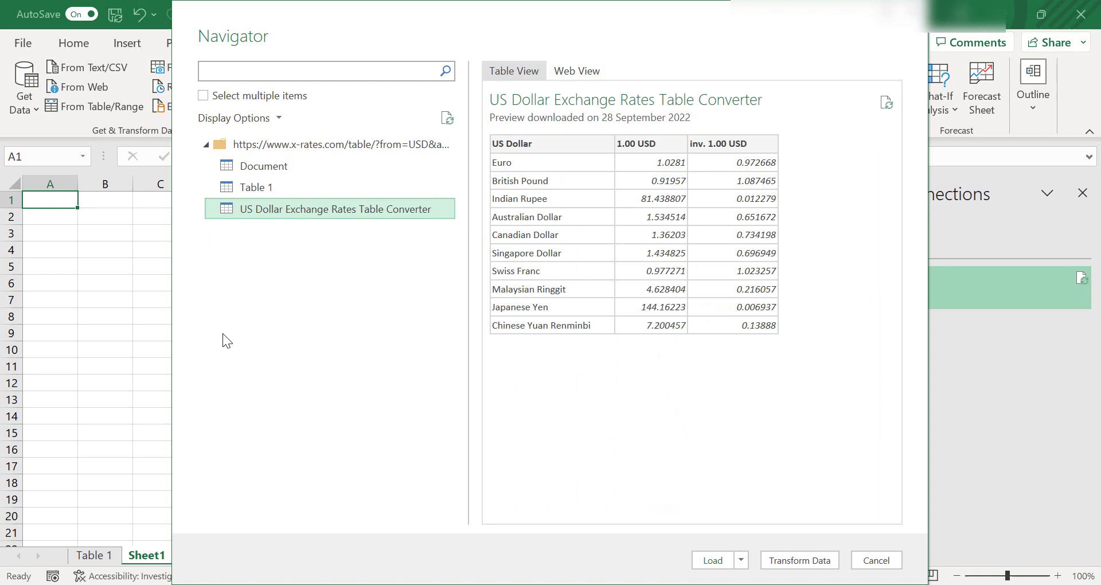
click(256, 188)
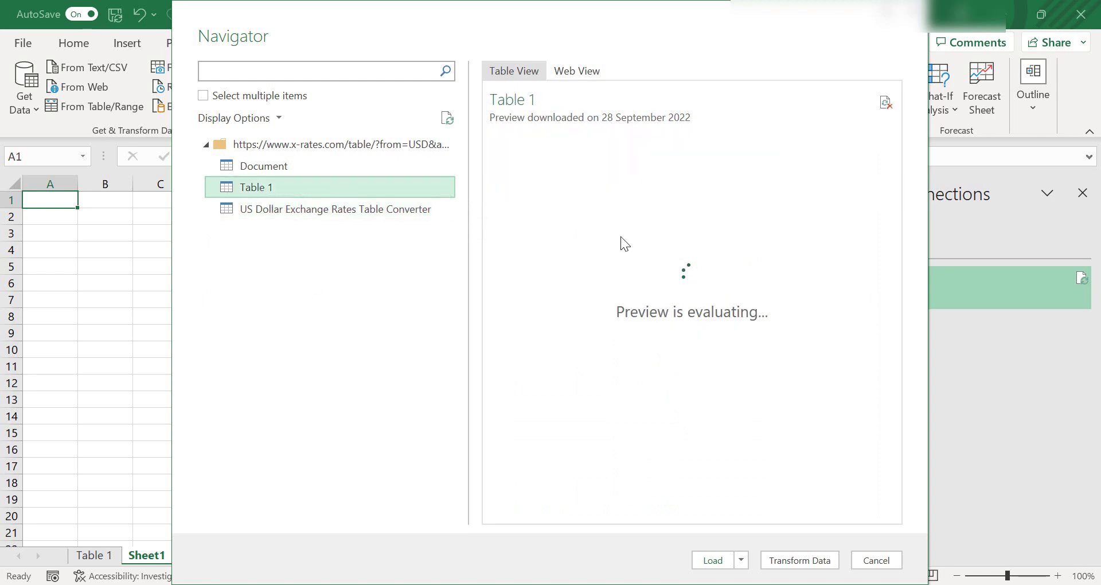
scroll(565, 274, down, 12)
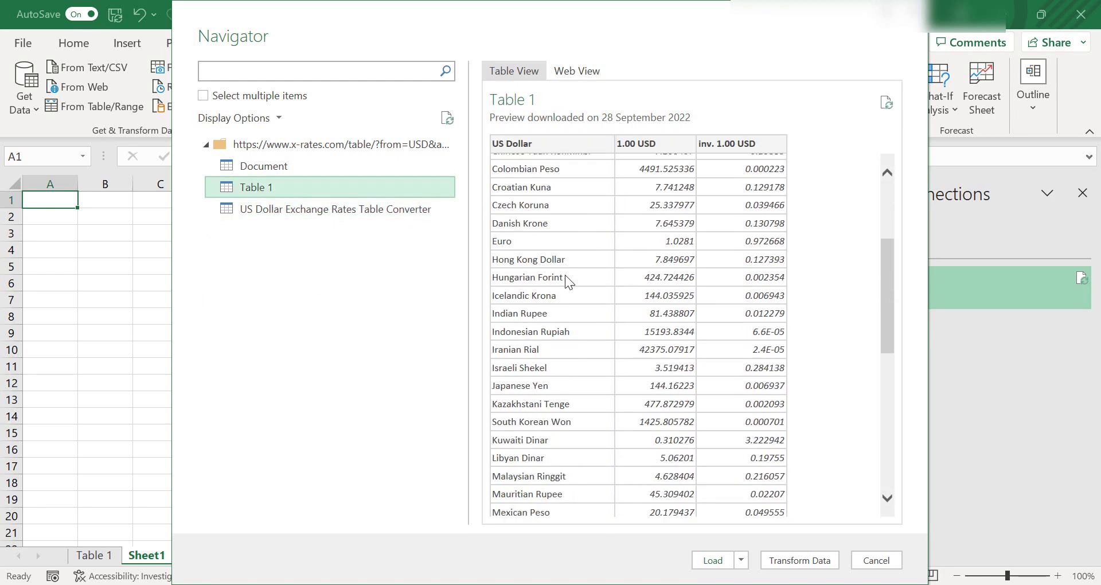
scroll(565, 274, up, 12)
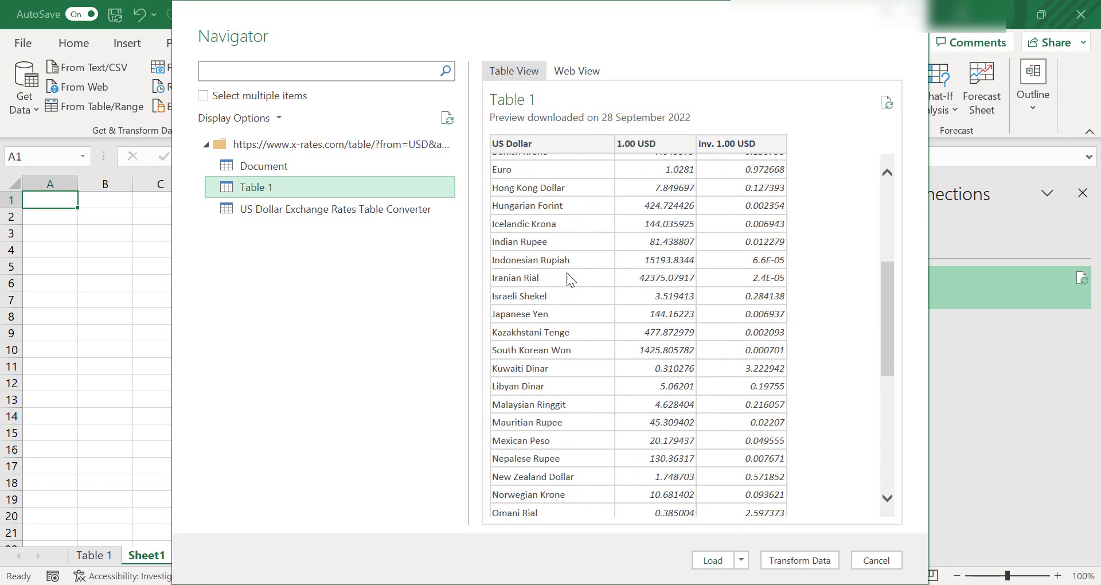
click(348, 211)
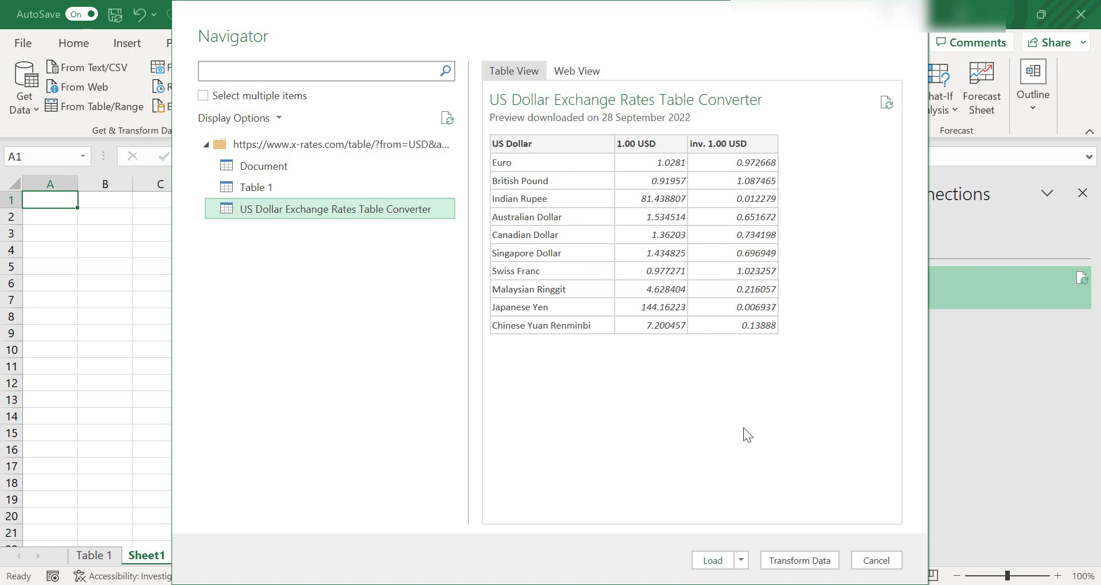
click(713, 560)
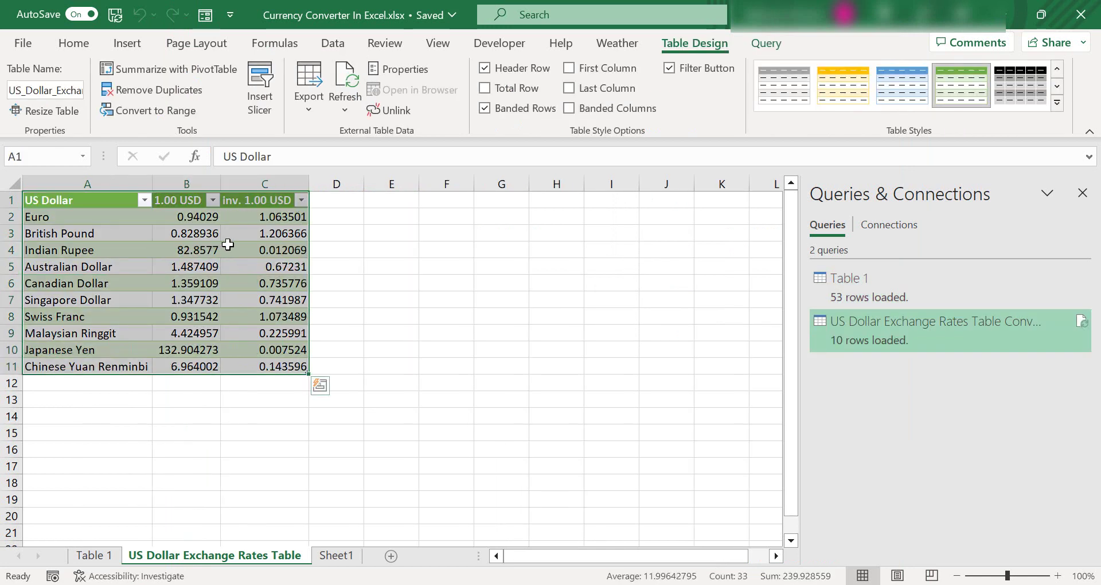
click(207, 267)
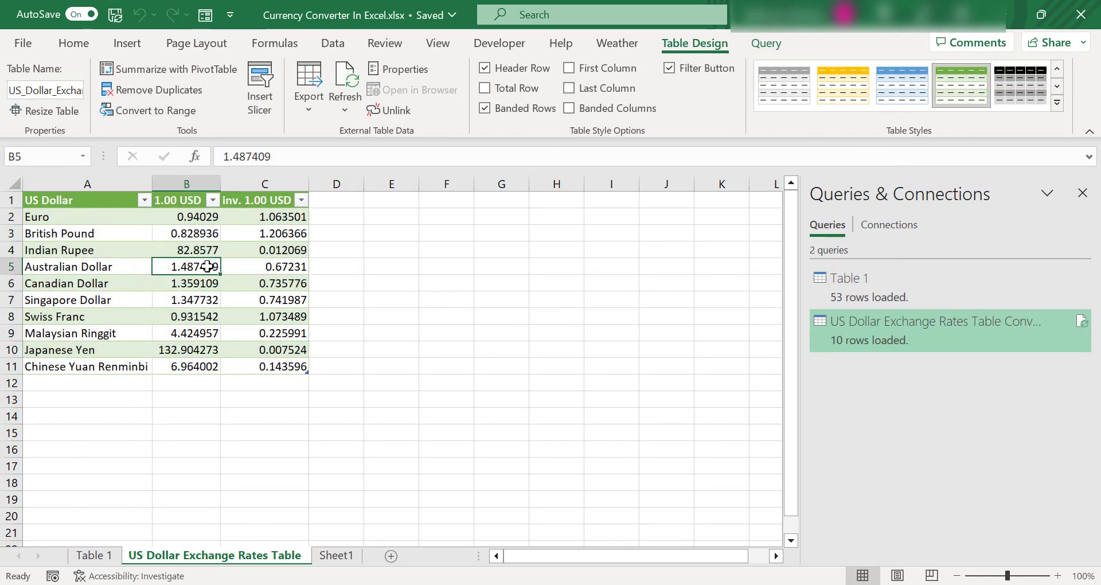
right_click(208, 267)
key(Escape)
key(Right)
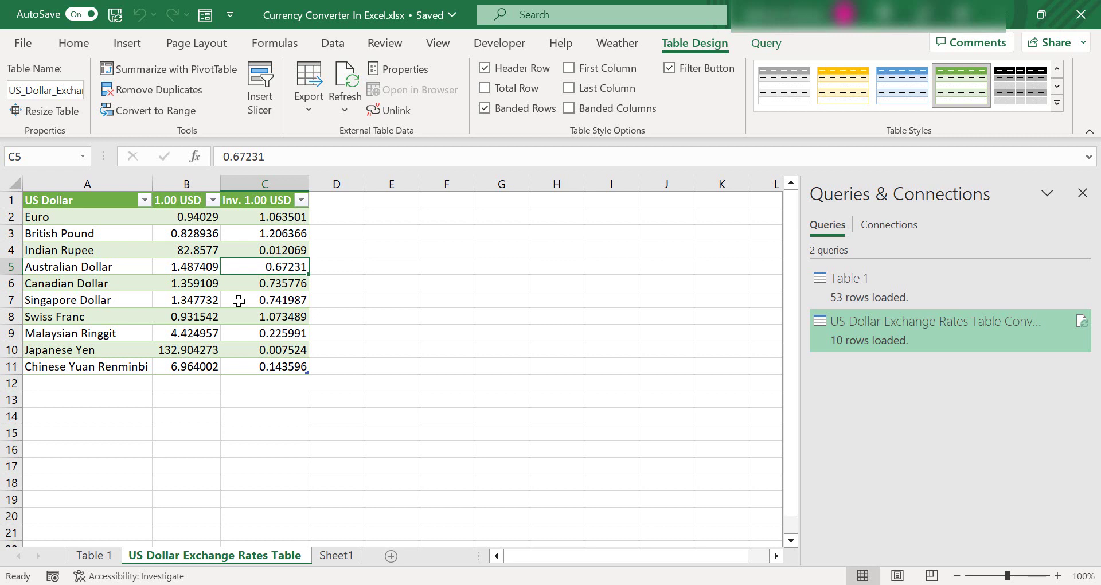
click(168, 281)
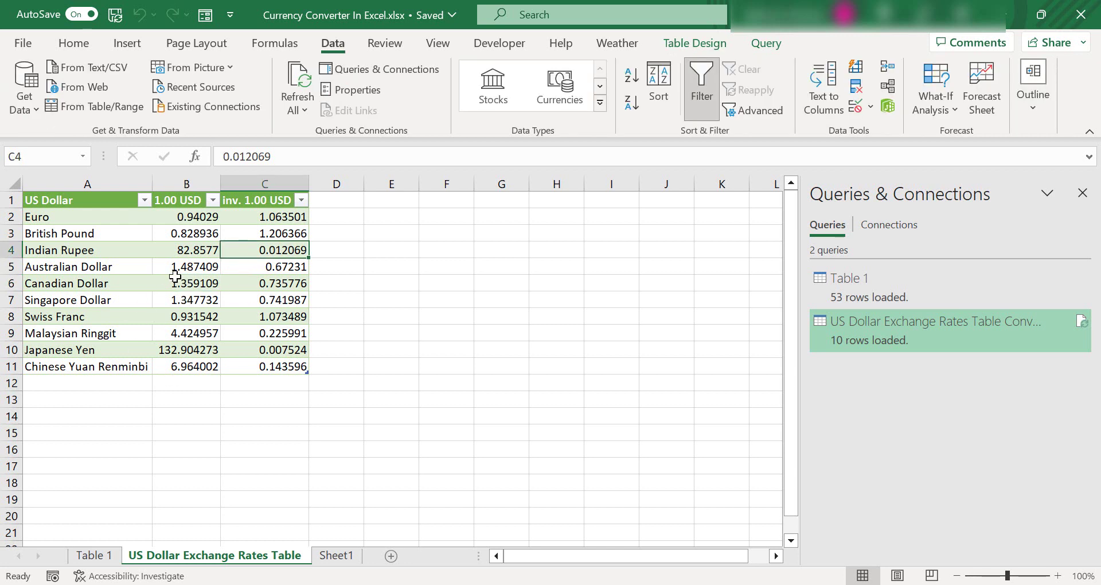
Set the imported exchange-rate table's connection to refresh every 30 minutes and when opening the file
click(210, 283)
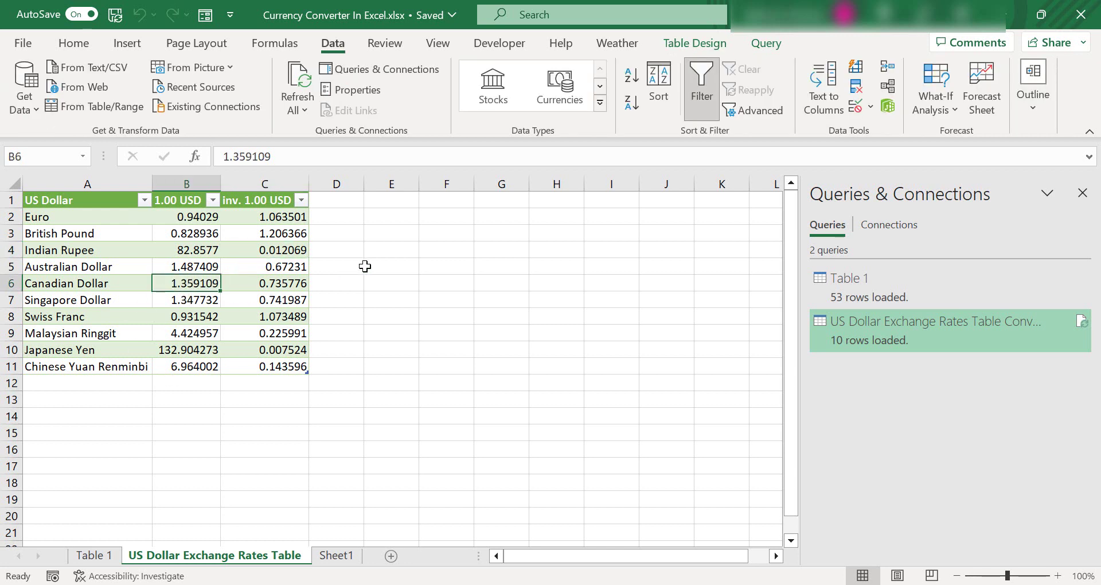
click(308, 115)
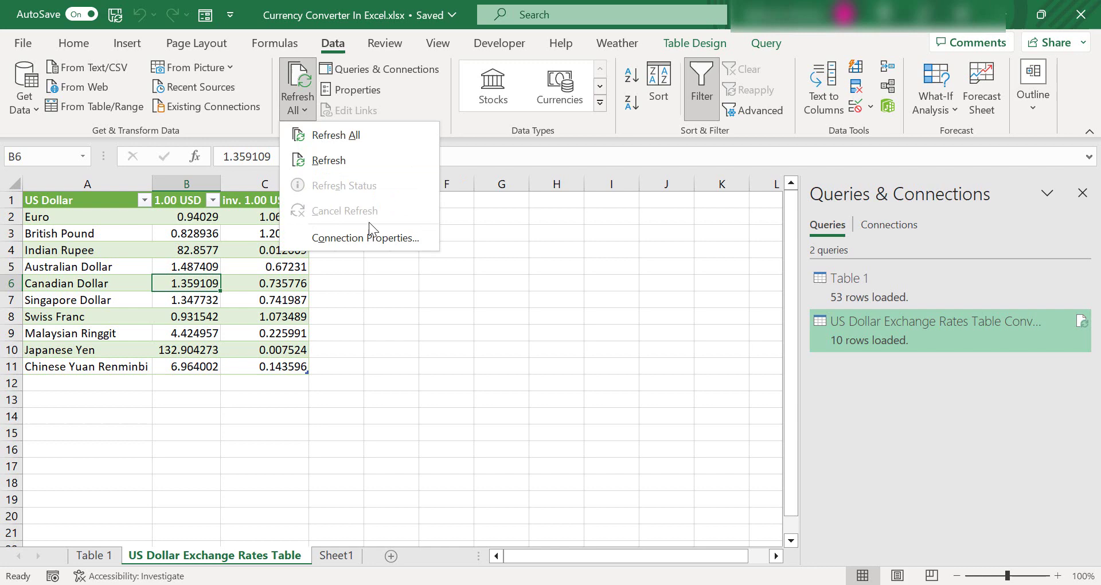
click(389, 239)
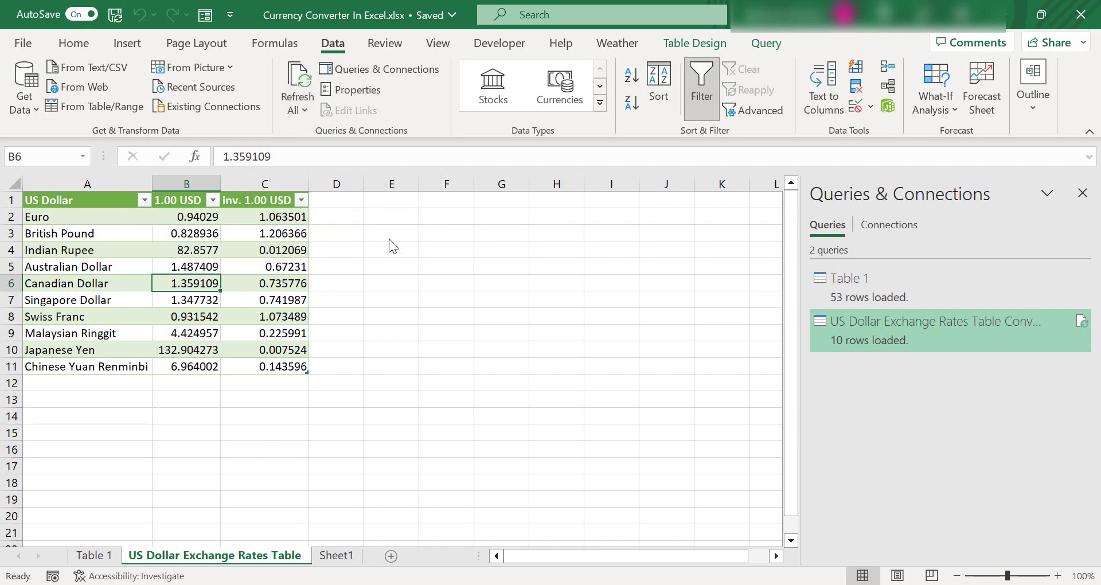
drag(228, 130, 529, 122)
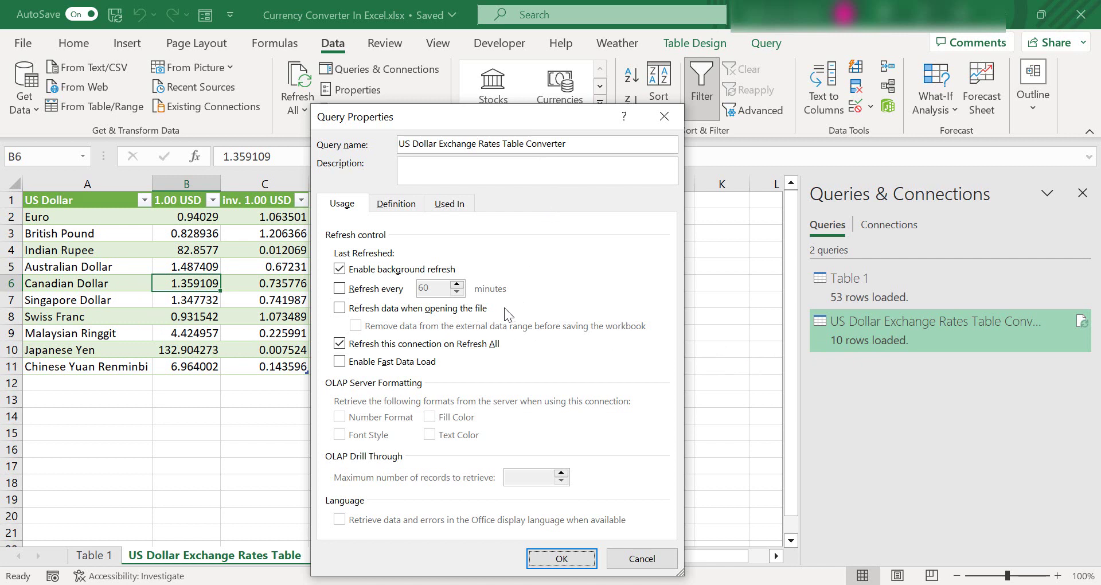
click(340, 291)
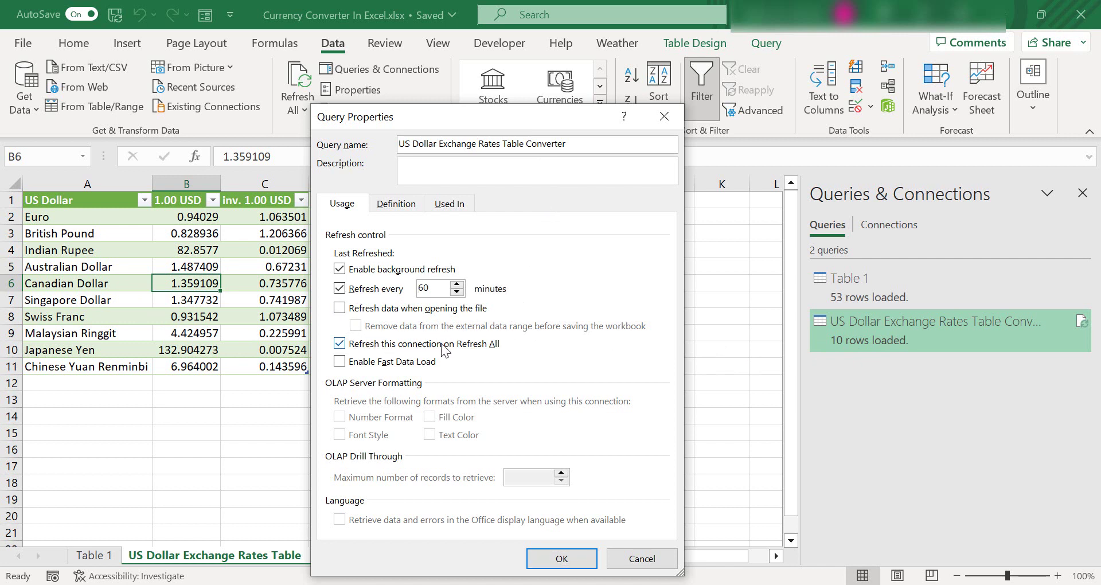
click(458, 292)
click(457, 292)
click(457, 292)
click(457, 292)
click(457, 292)
click(457, 292)
drag(431, 288, 356, 296)
text(30)
click(340, 308)
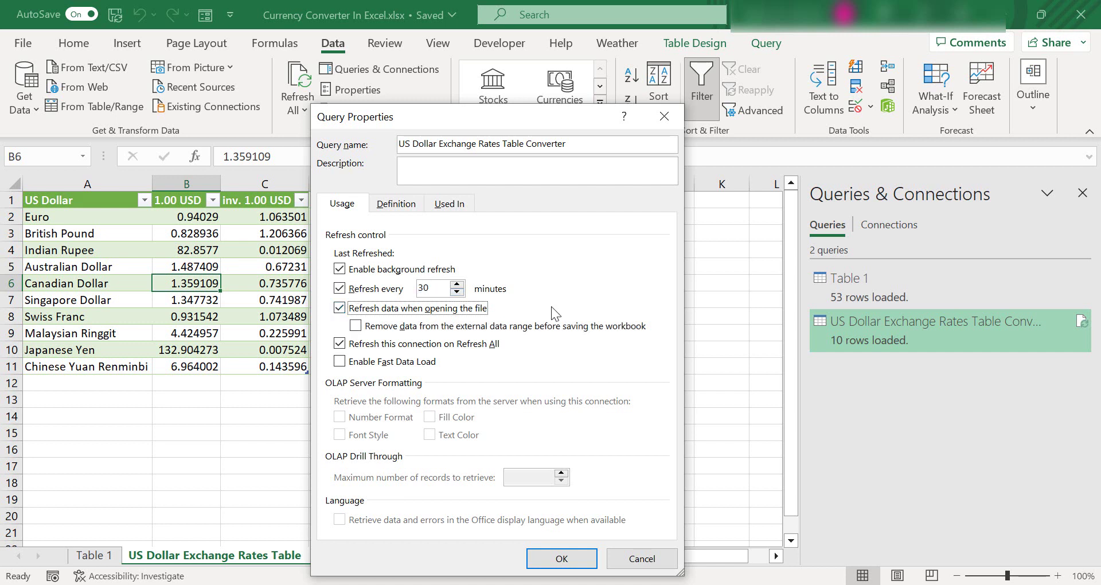
click(565, 559)
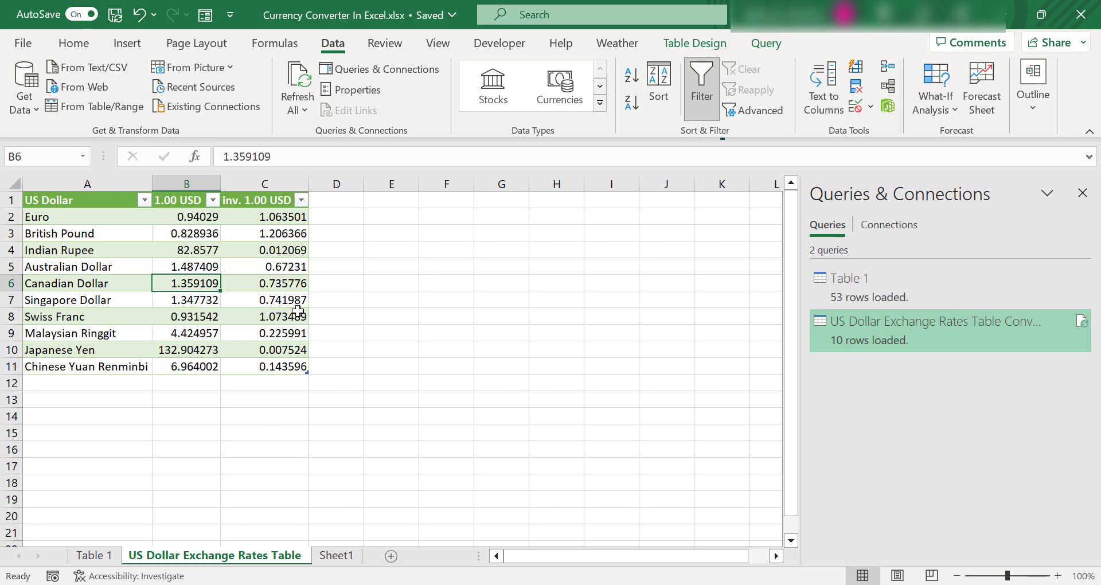
Refresh the imported US Dollar exchange-rate table manually and check the rates in both value columns
right_click(178, 268)
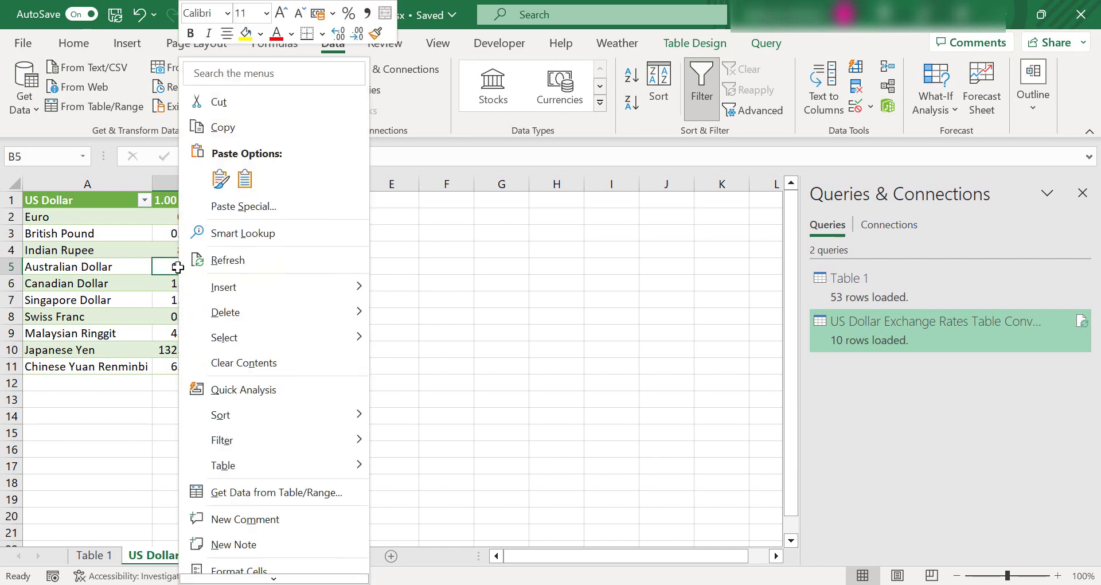
click(229, 260)
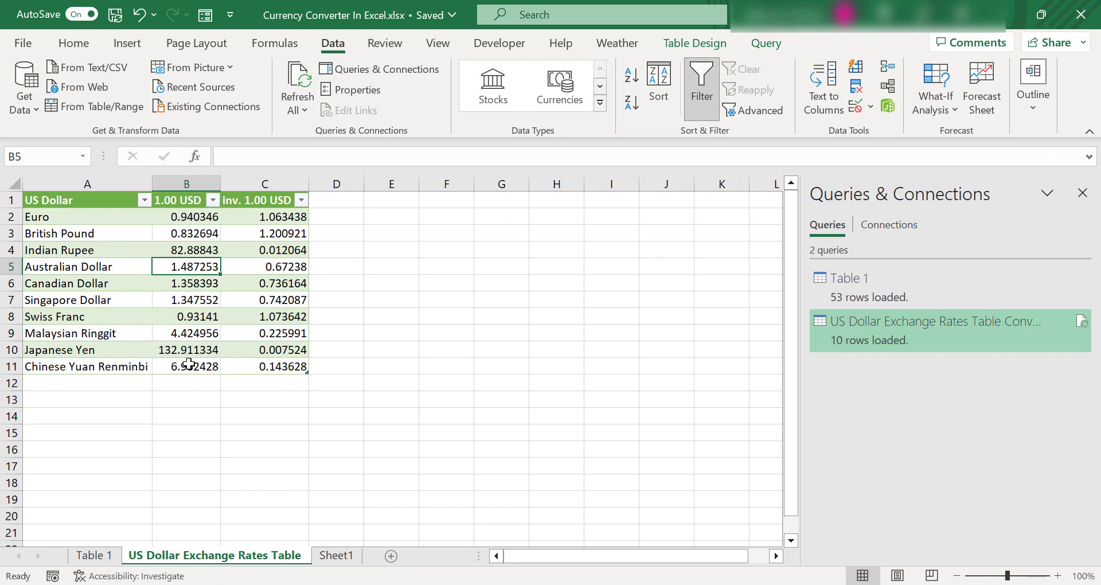
drag(184, 216, 252, 368)
click(200, 301)
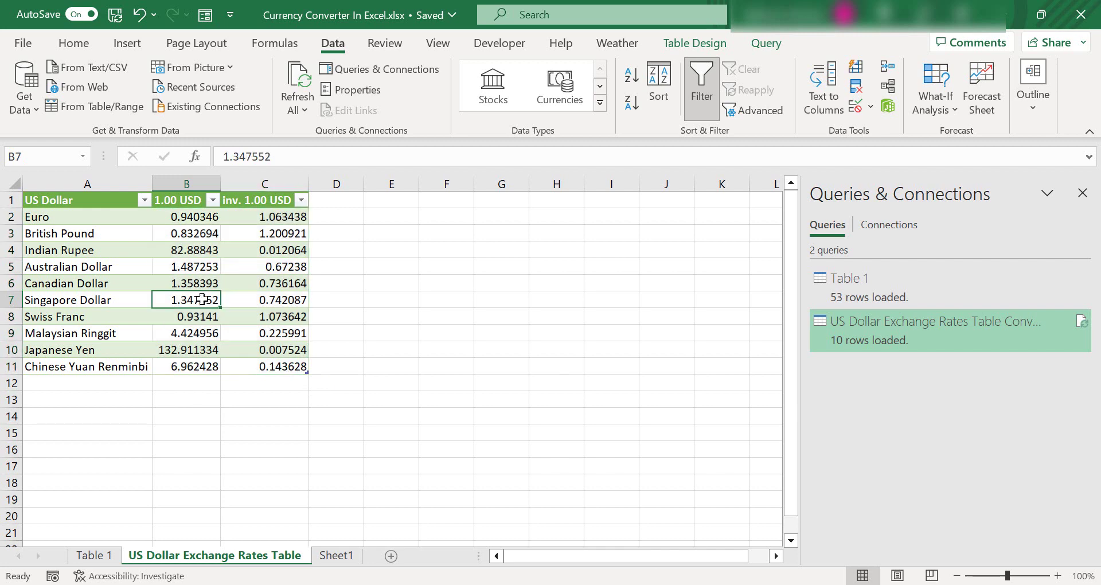